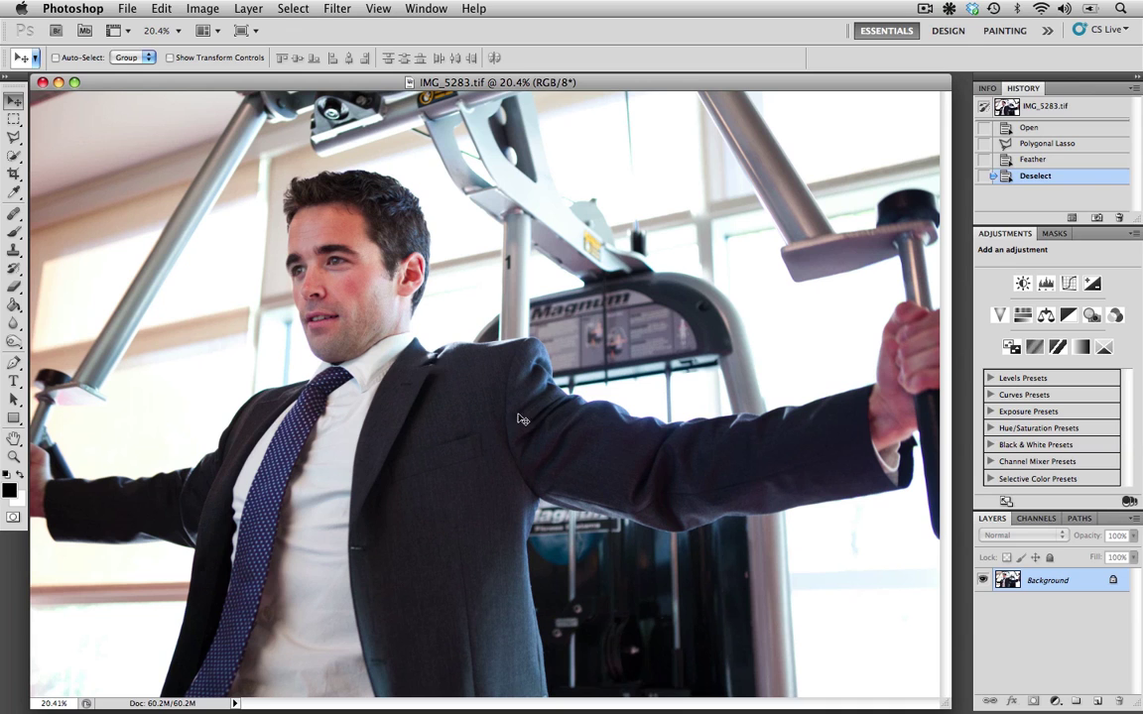
Outline the grey Magnum lettering strip on the machine's sign with the Polygonal Lasso
drag(506, 360, 369, 417)
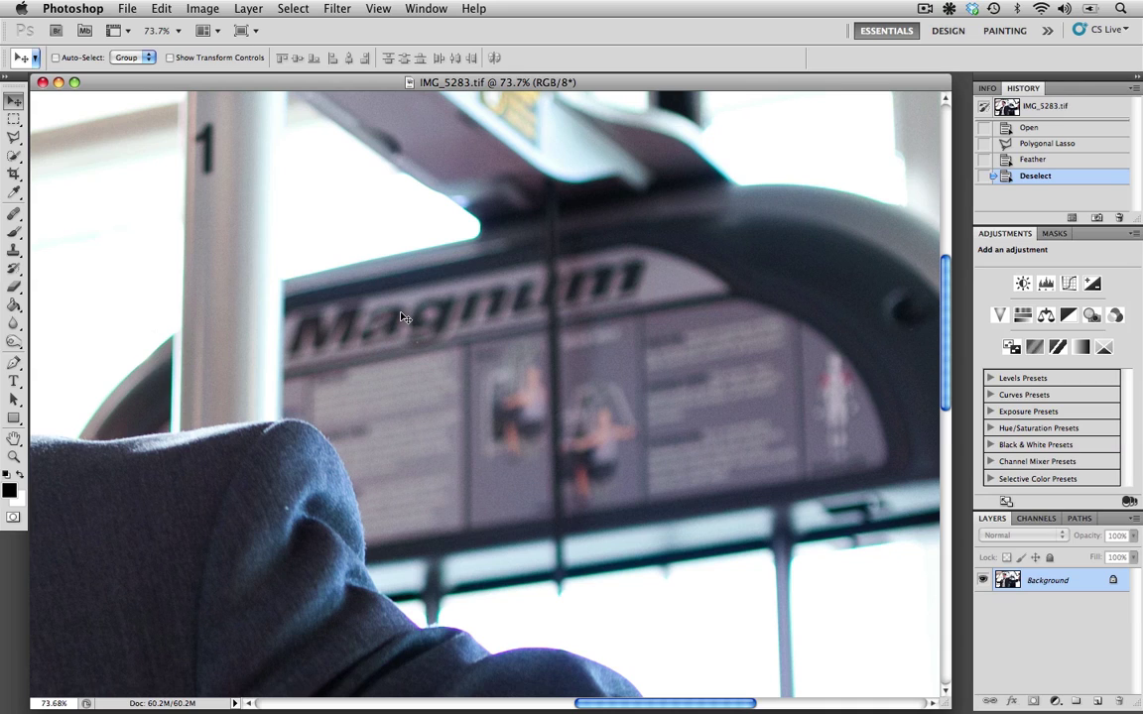
click(13, 139)
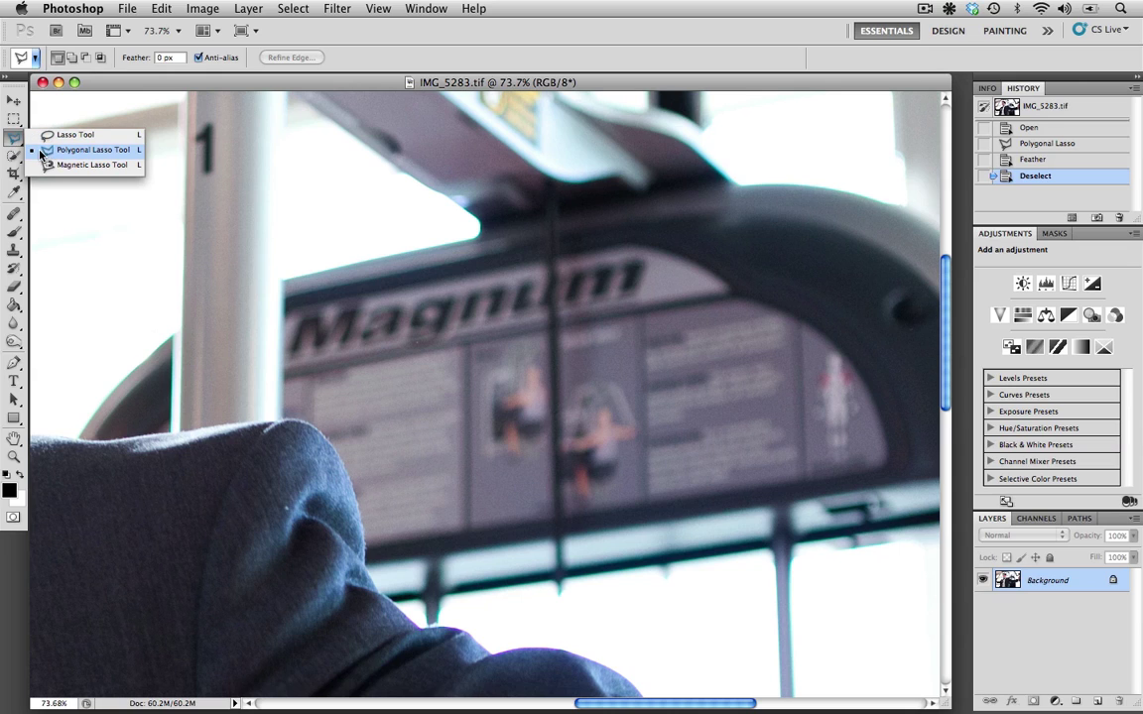
click(283, 327)
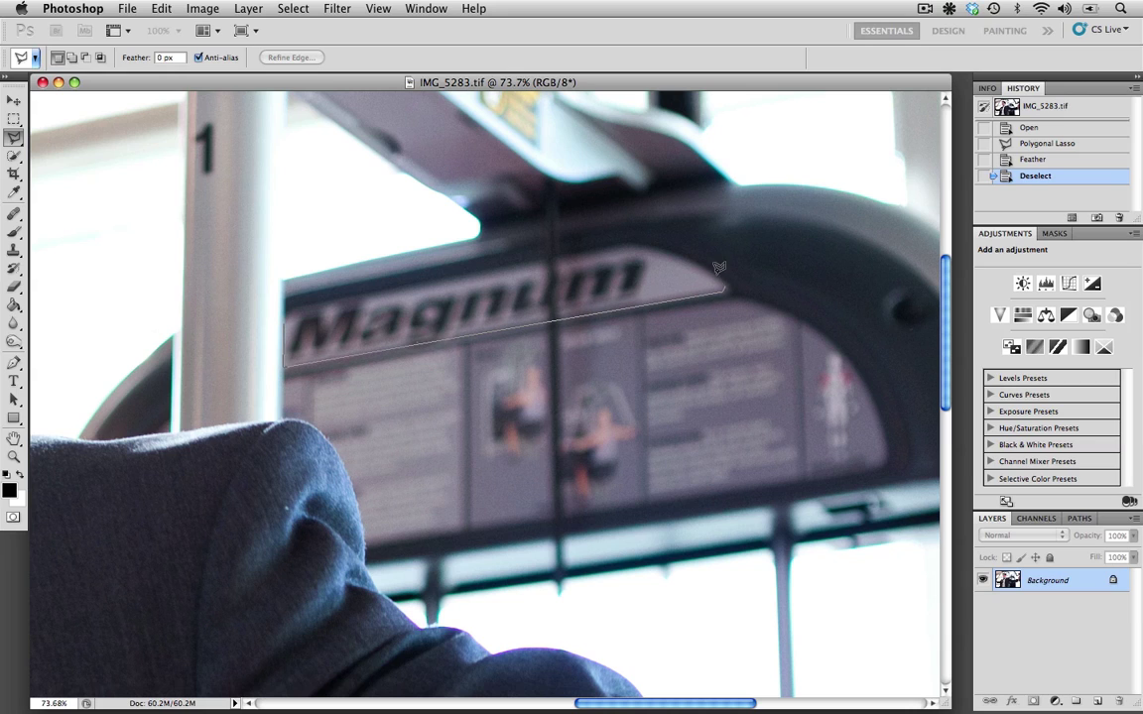
click(631, 242)
click(289, 301)
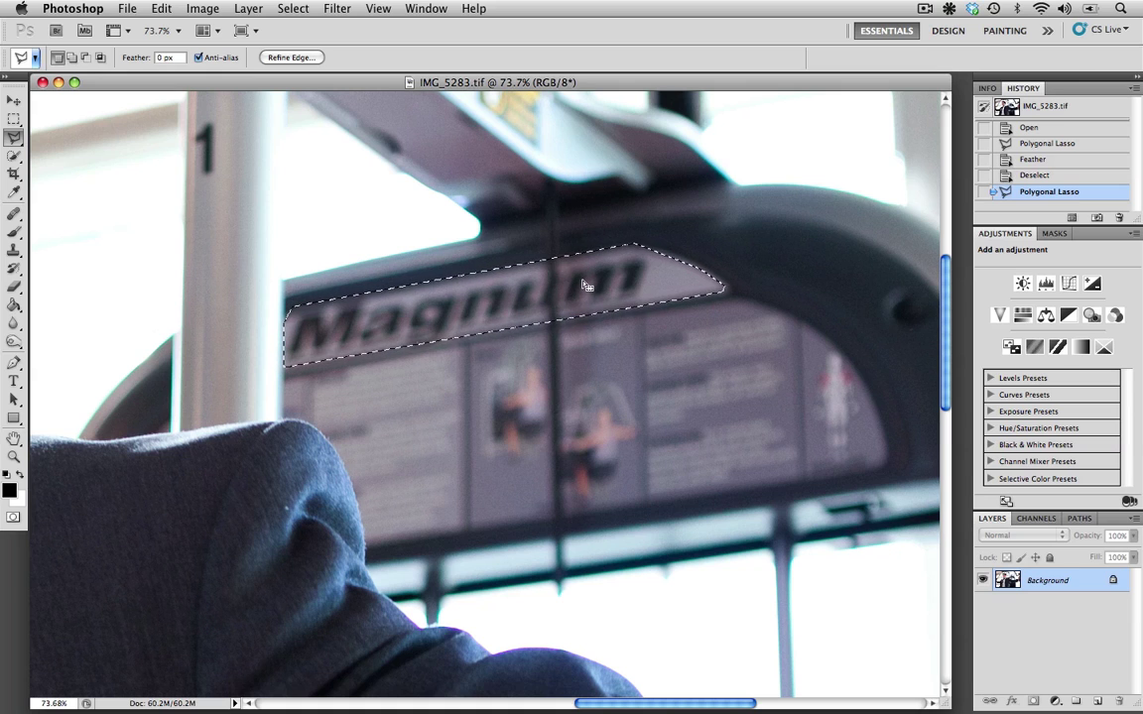
Feather the selection around the Magnum lettering by 8 pixels
click(304, 9)
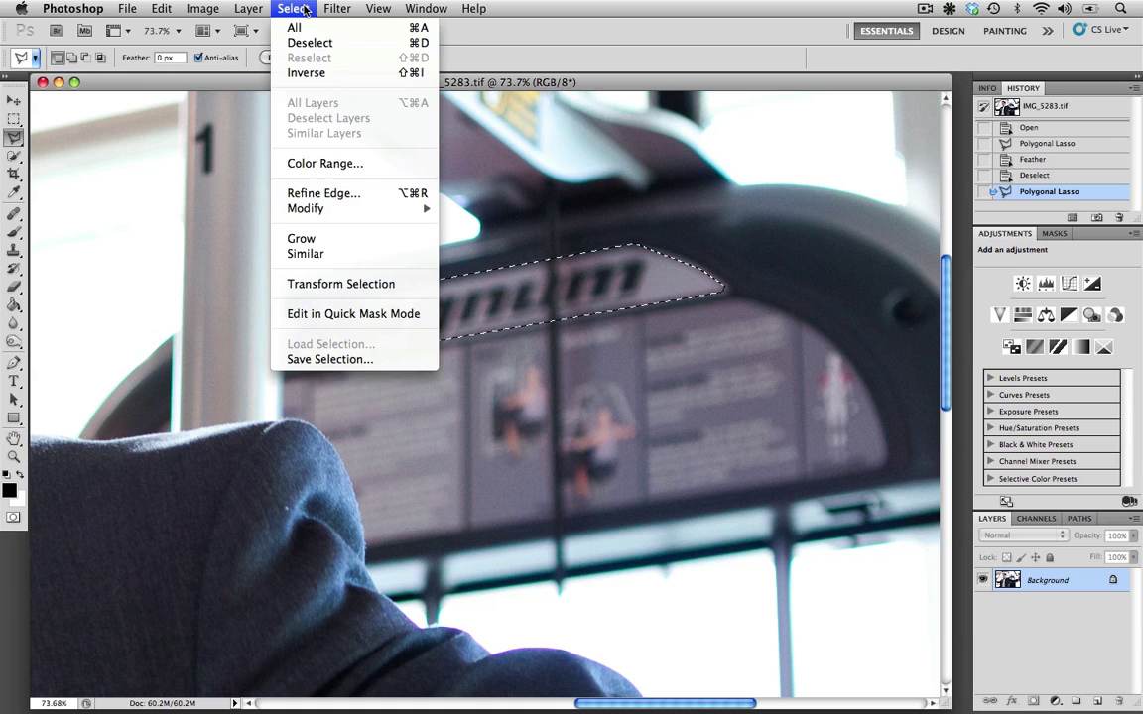
mouse_move(311, 209)
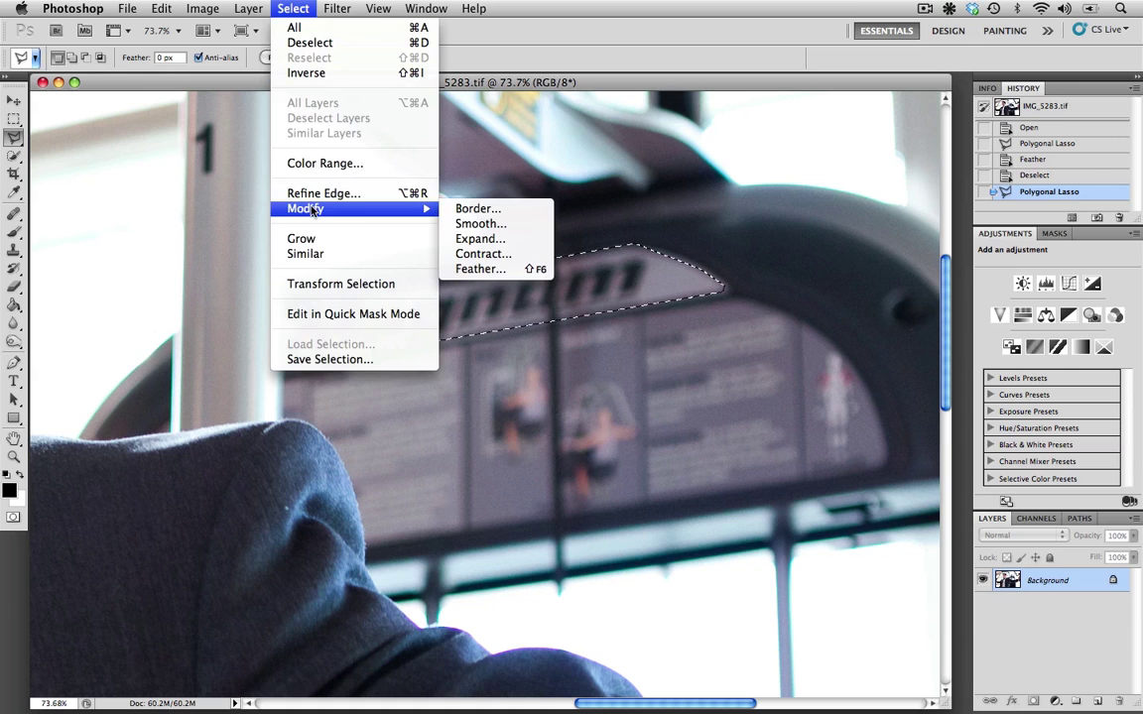
click(484, 269)
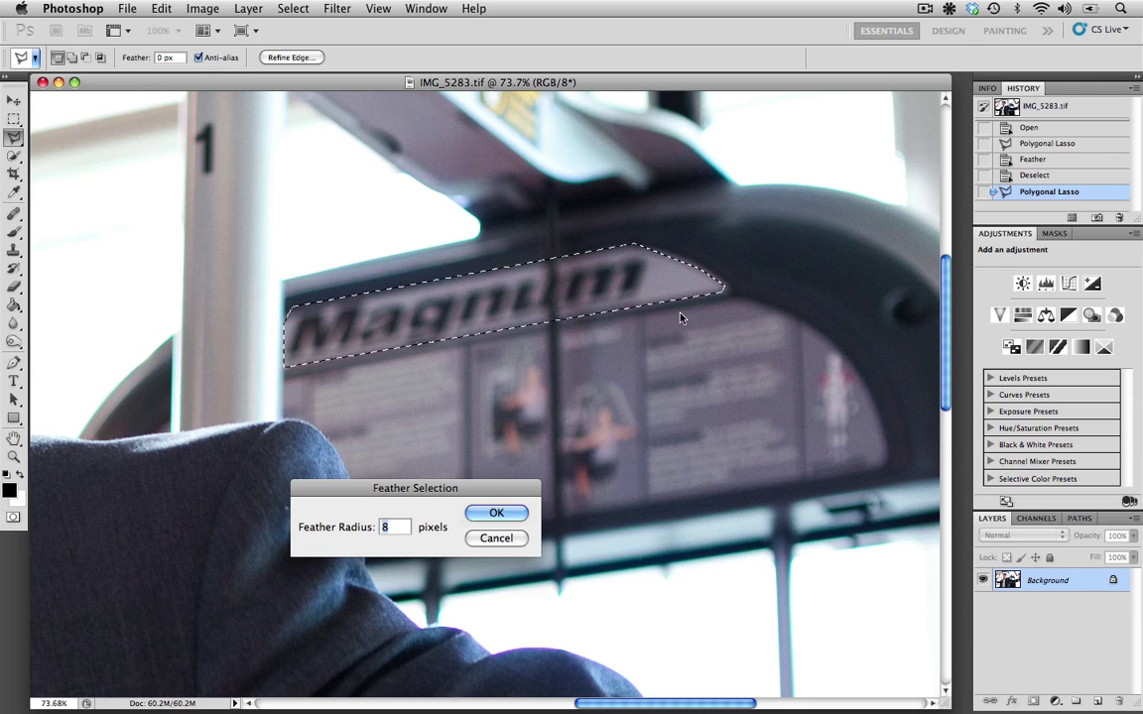
click(498, 513)
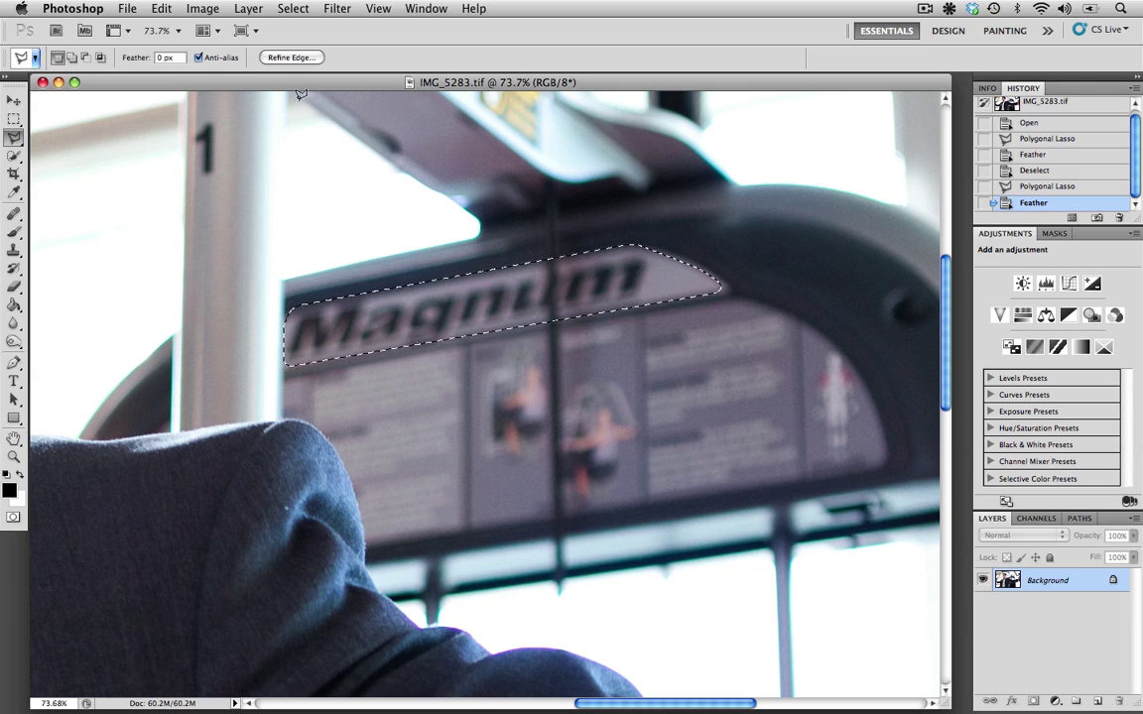
Create a new layer named Layer 1 in Normal mode at 100% opacity, keeping the lettering selection active
click(248, 8)
mouse_move(305, 32)
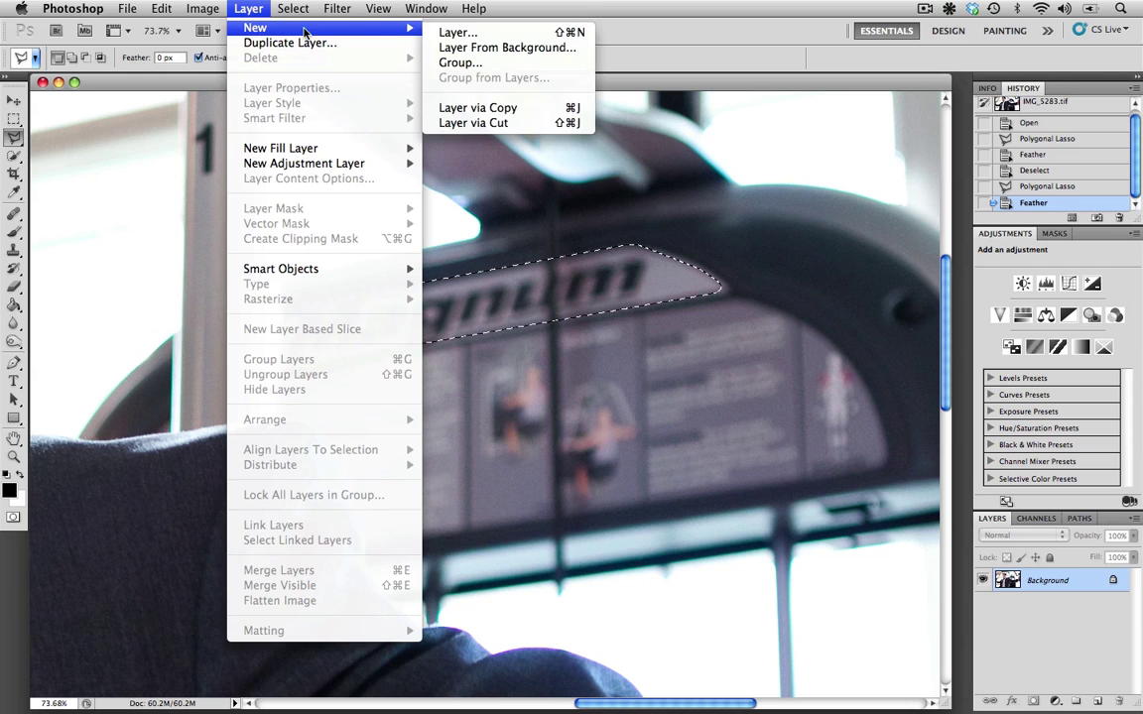
click(456, 33)
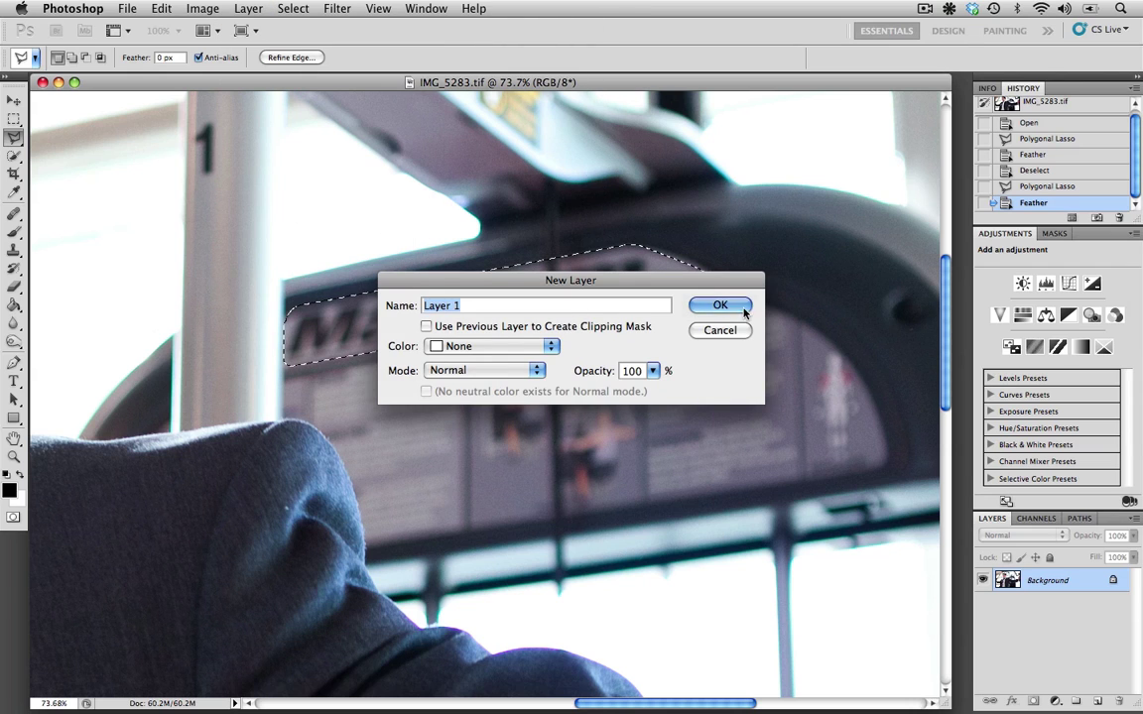
key(Escape)
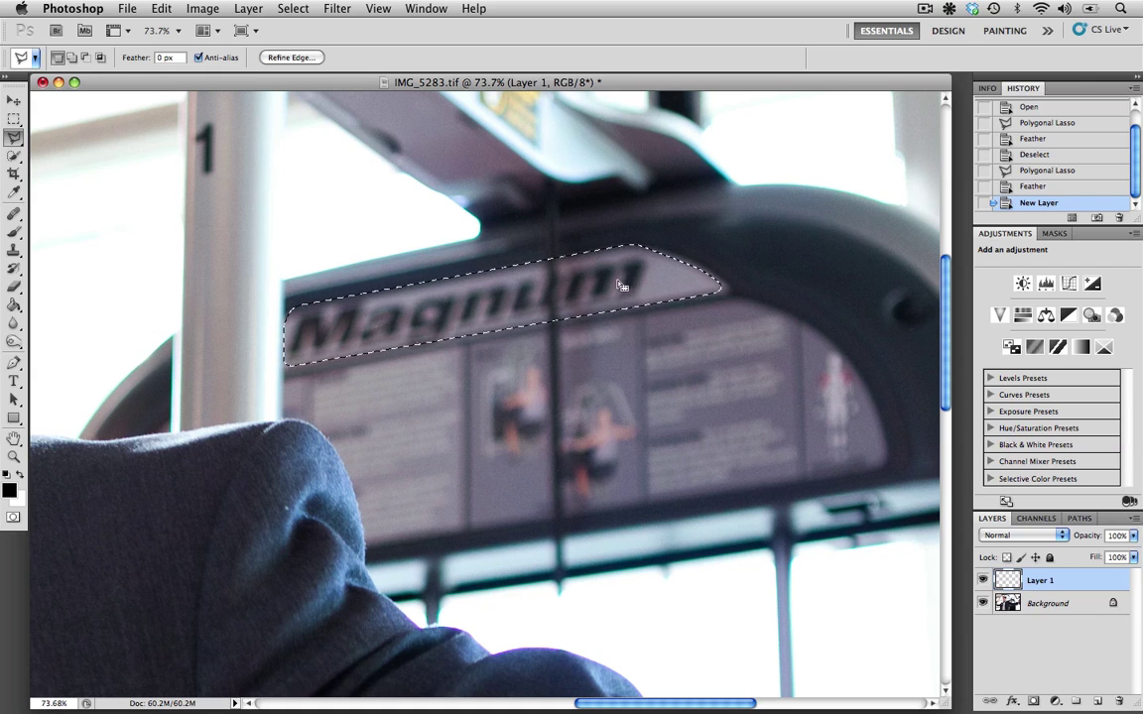
Sample the sign's purplish grey as the foreground colour and fill the selection on Layer 1 using the Paint Bucket
click(14, 193)
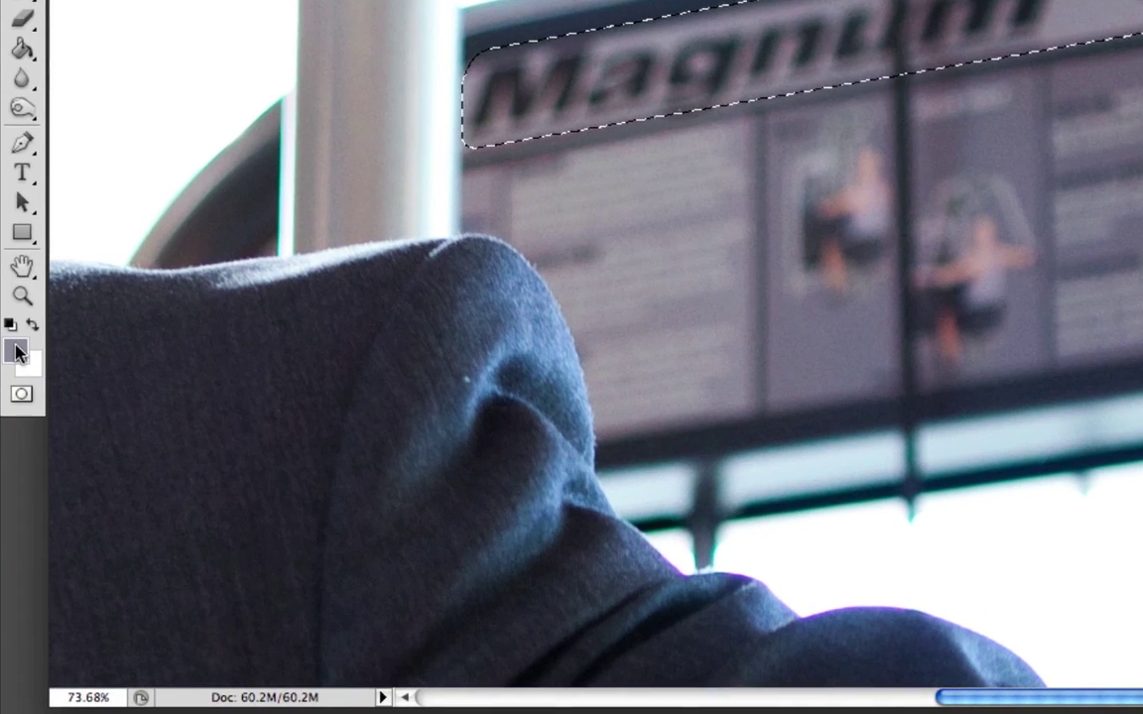
click(22, 47)
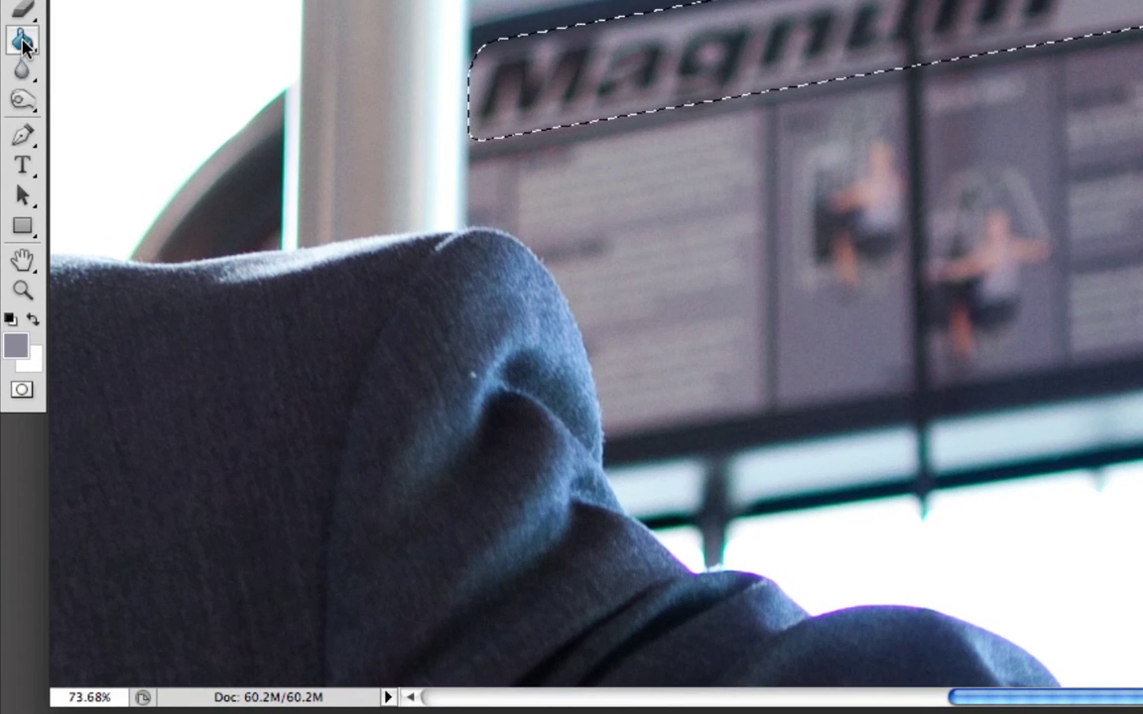
click(25, 47)
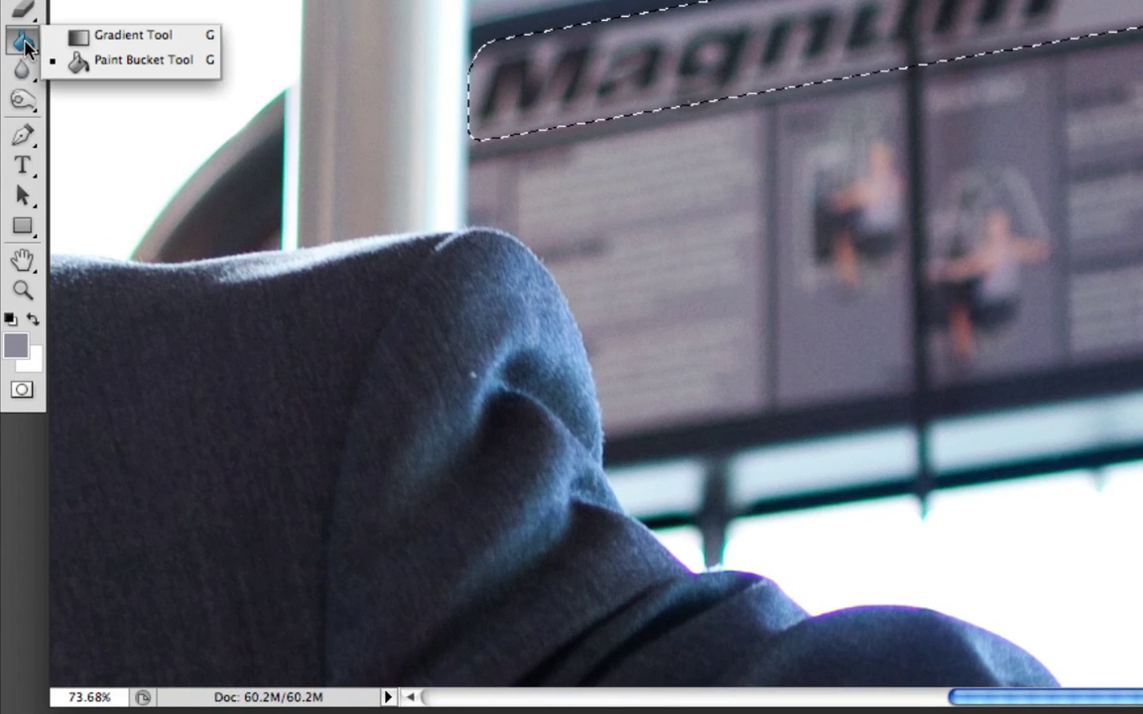
click(84, 61)
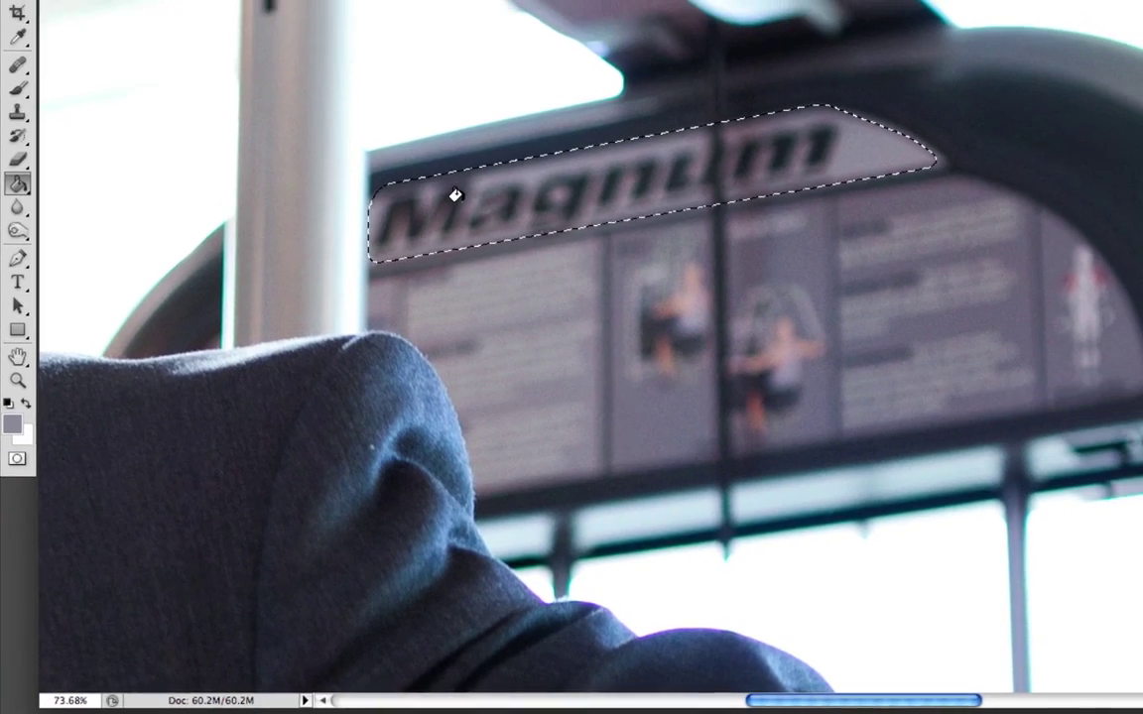
click(522, 121)
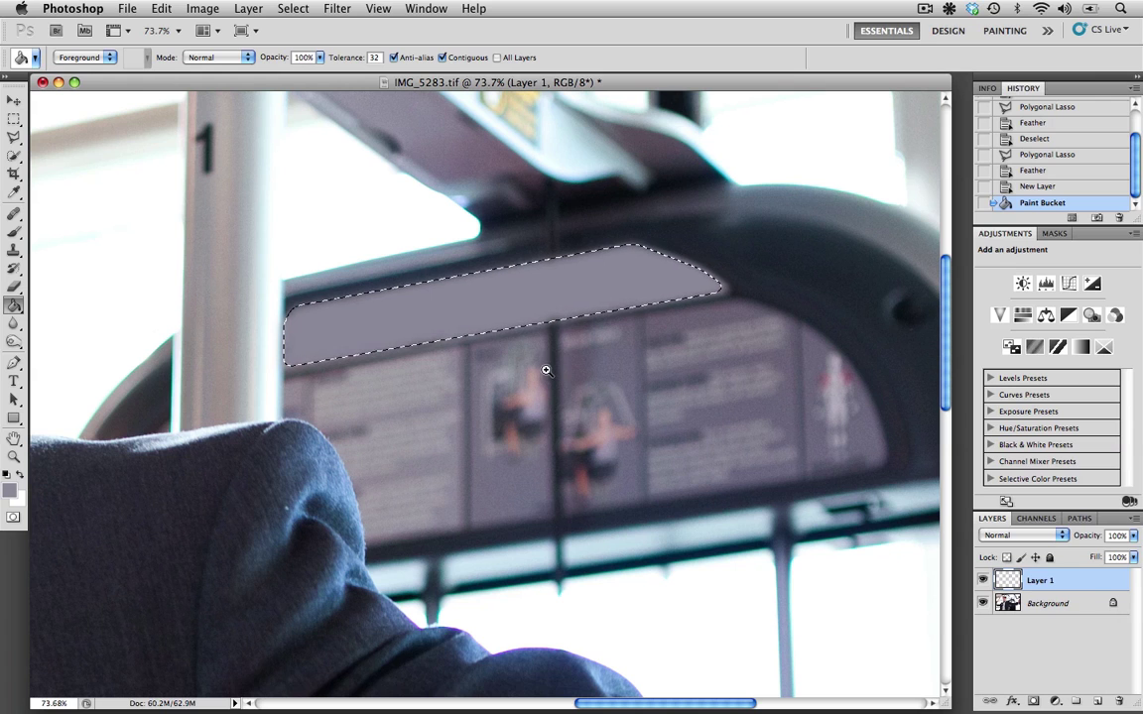
Add 7.16% uniform, non-monochromatic noise to the grey fill covering the lettering
drag(540, 360, 584, 374)
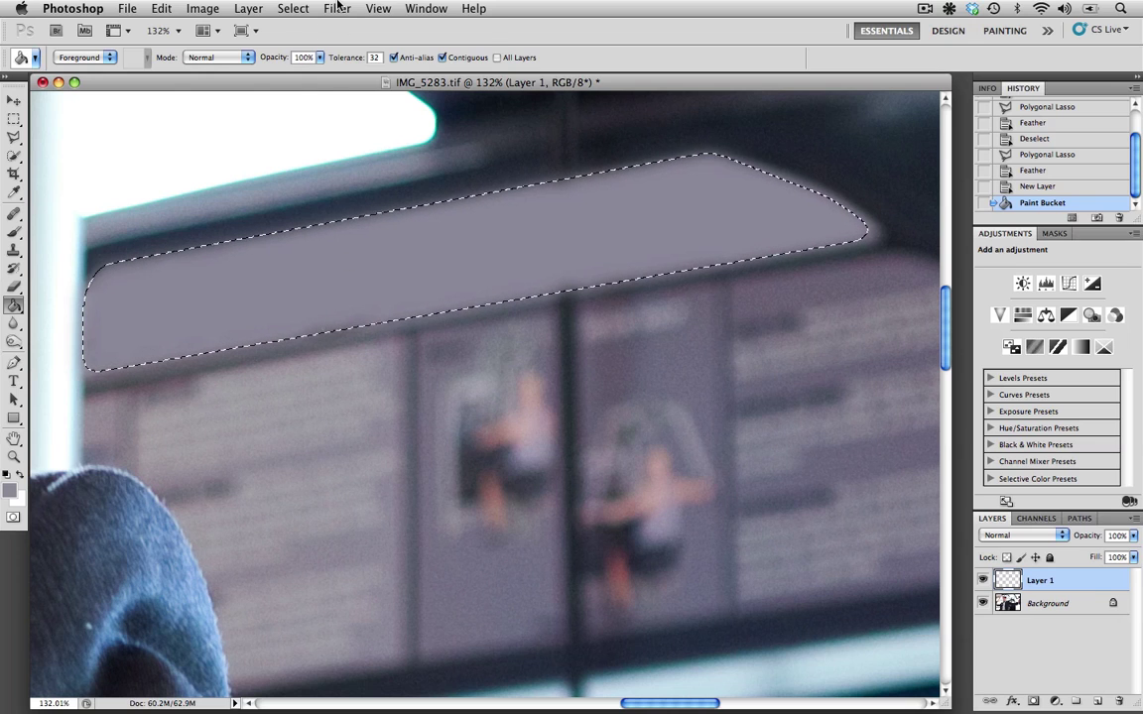
click(337, 9)
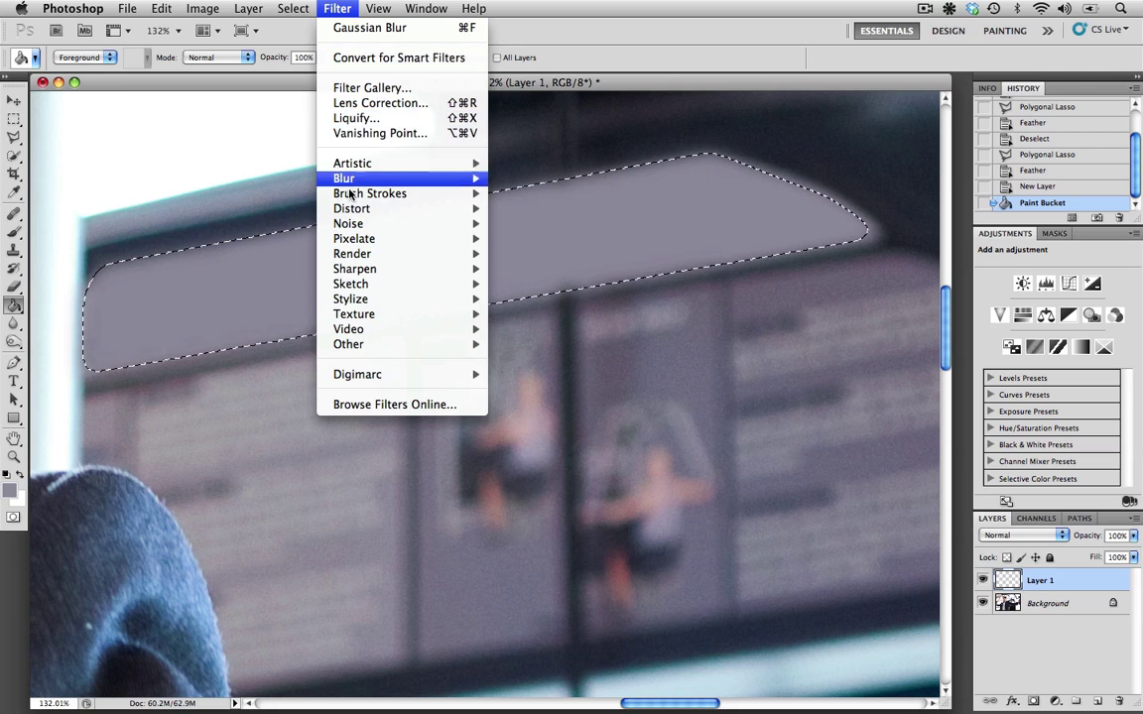
mouse_move(386, 221)
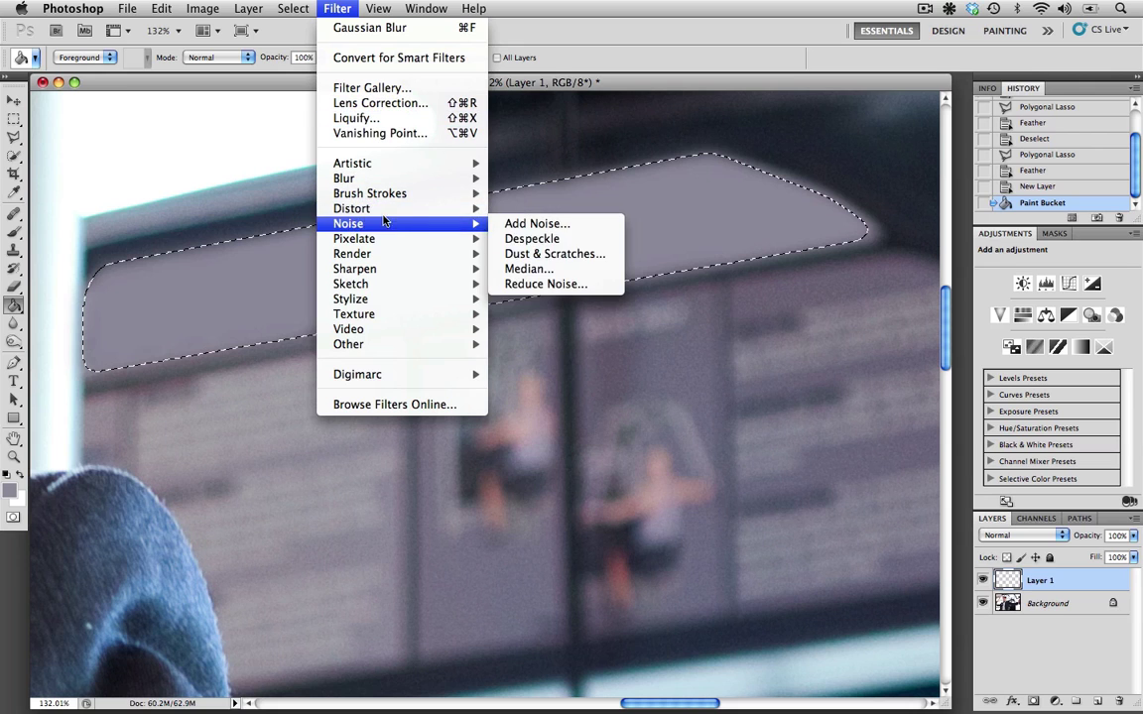
click(512, 231)
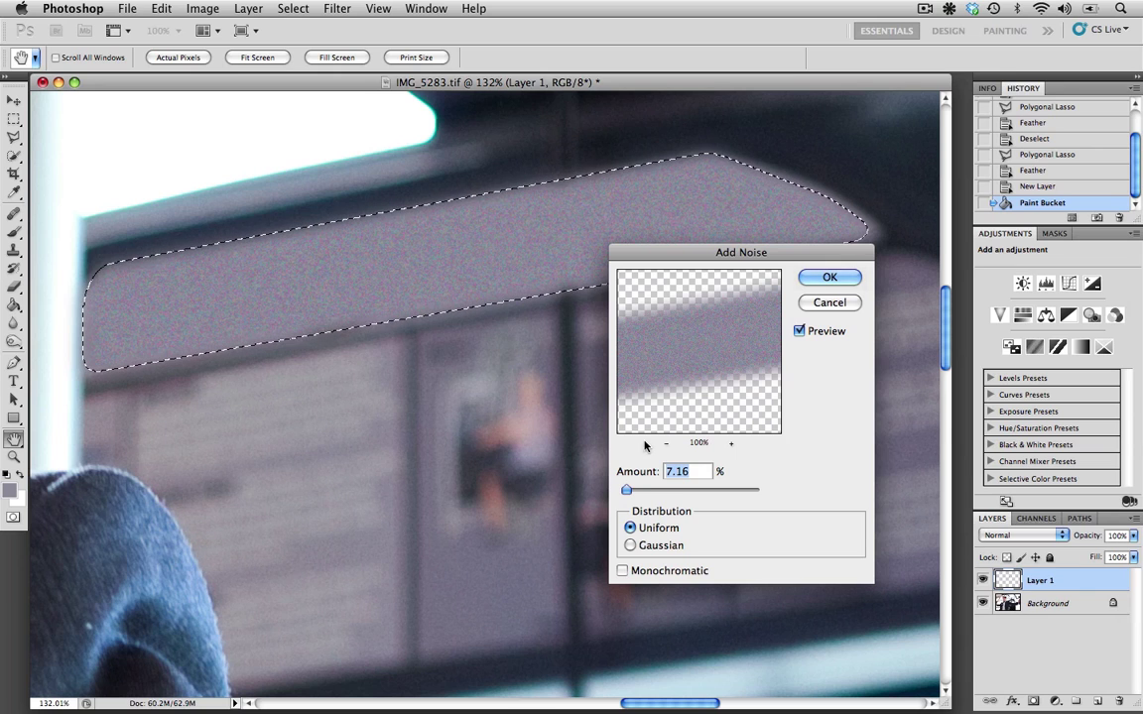
click(828, 280)
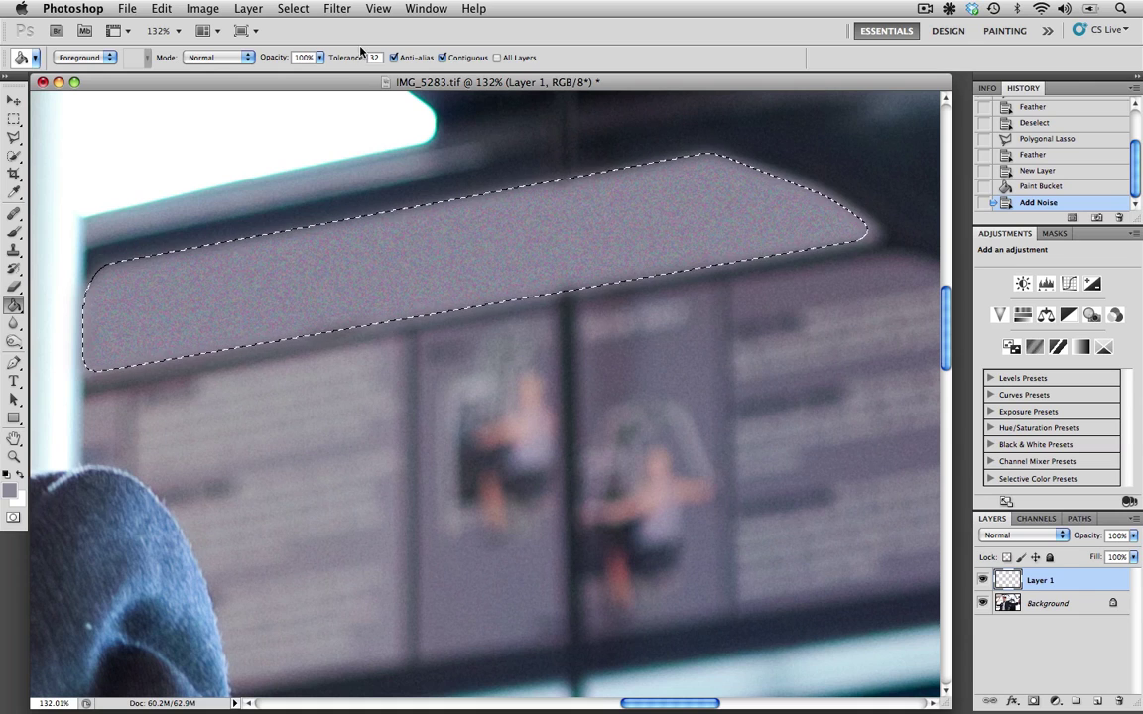
Apply a Gaussian Blur with a 0.5-pixel radius to the noisy fill and drop the selection
click(336, 9)
mouse_move(346, 180)
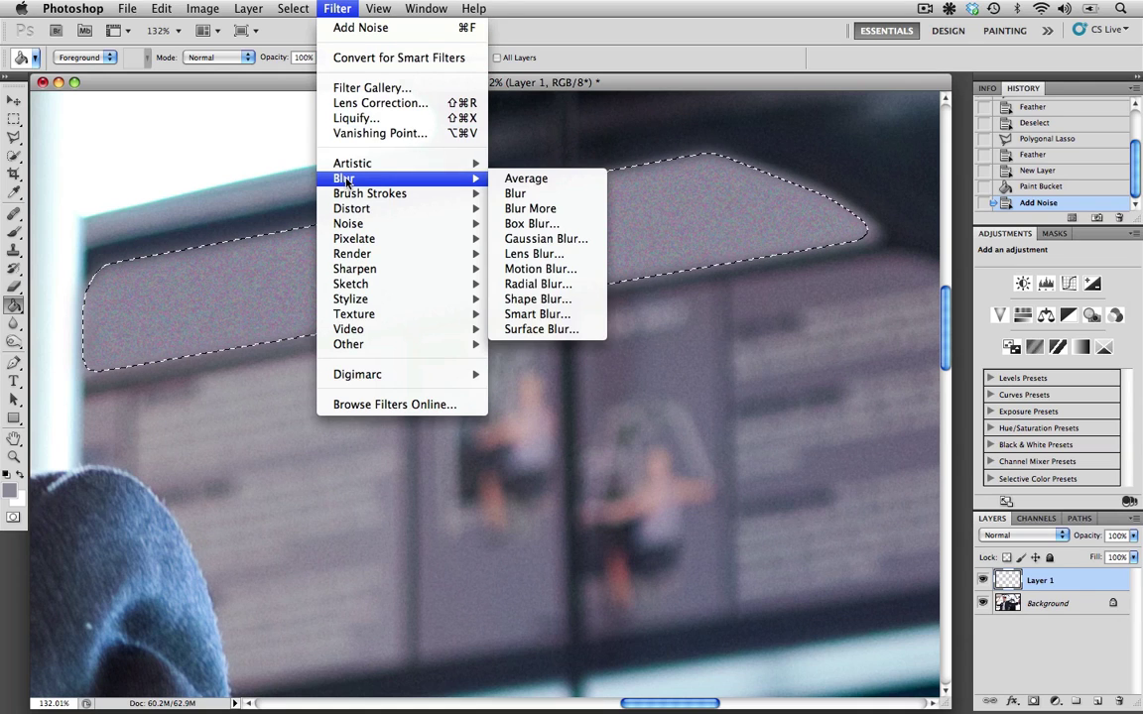
click(526, 240)
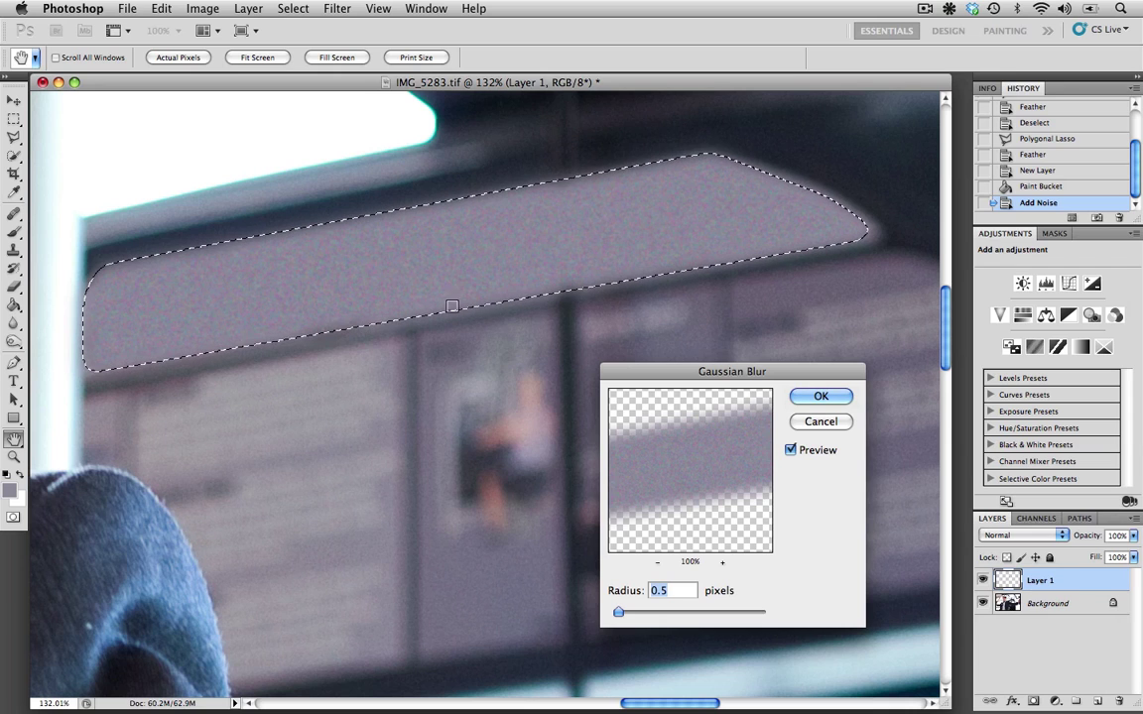
click(817, 398)
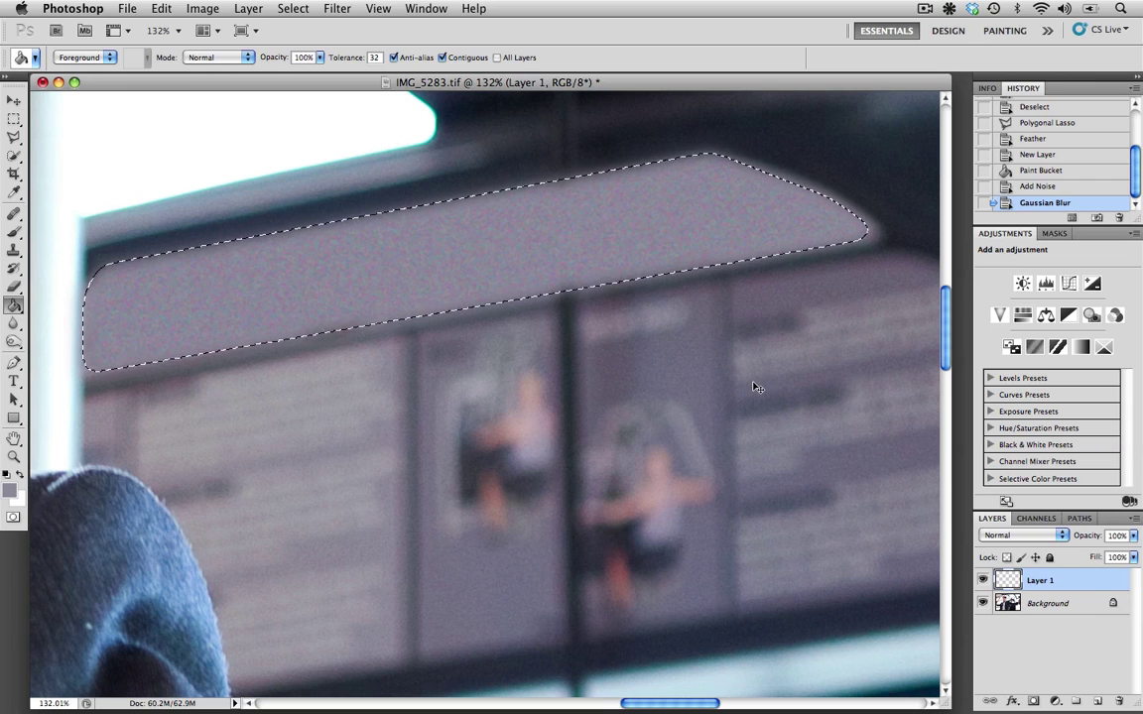
key(super+h)
key(super+d)
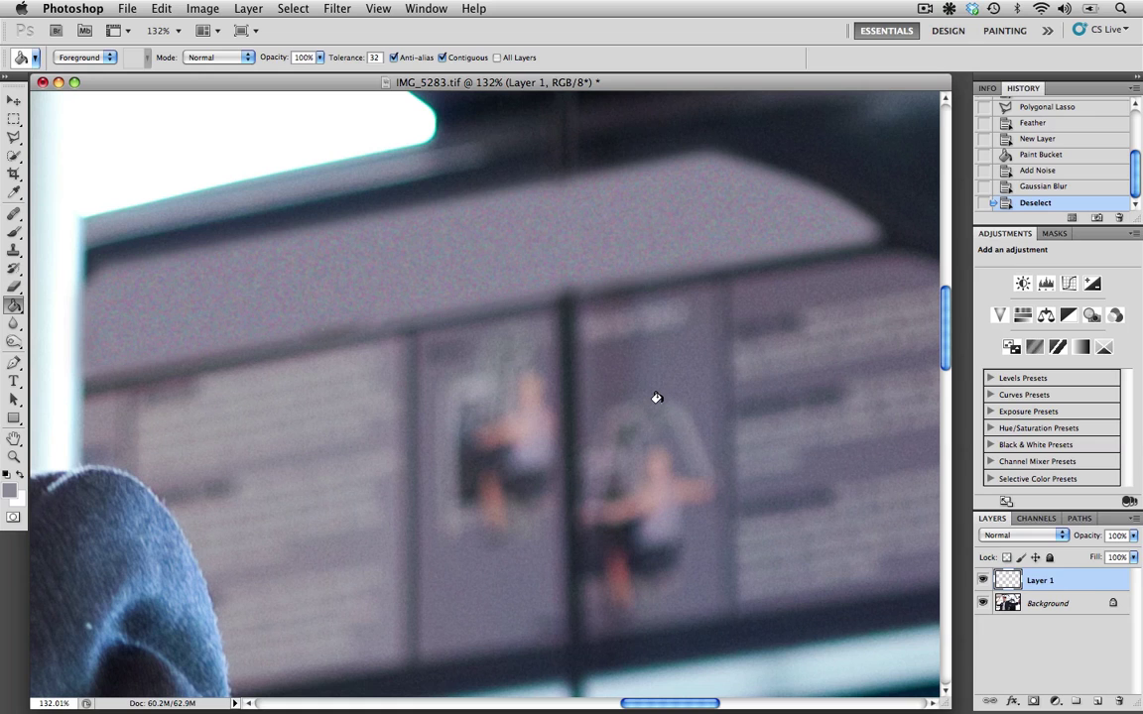
Outline a narrow vertical strip across the grey patch where the machine's cable should pass, using the Polygonal Lasso
key(super+1)
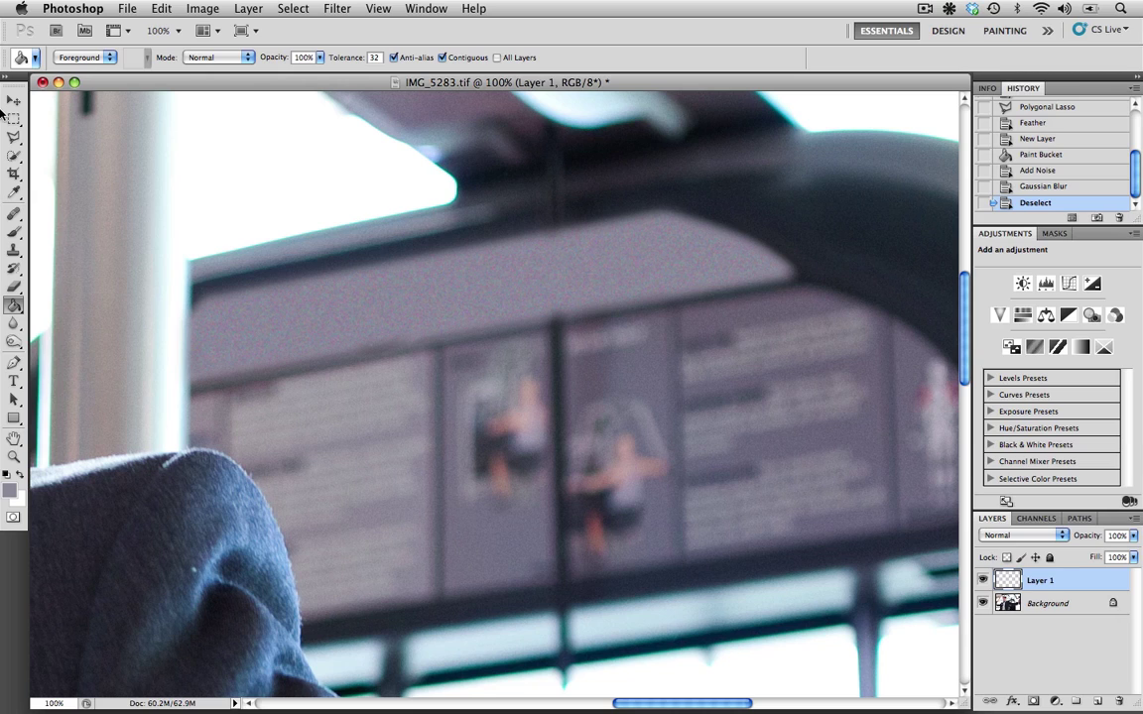
click(14, 136)
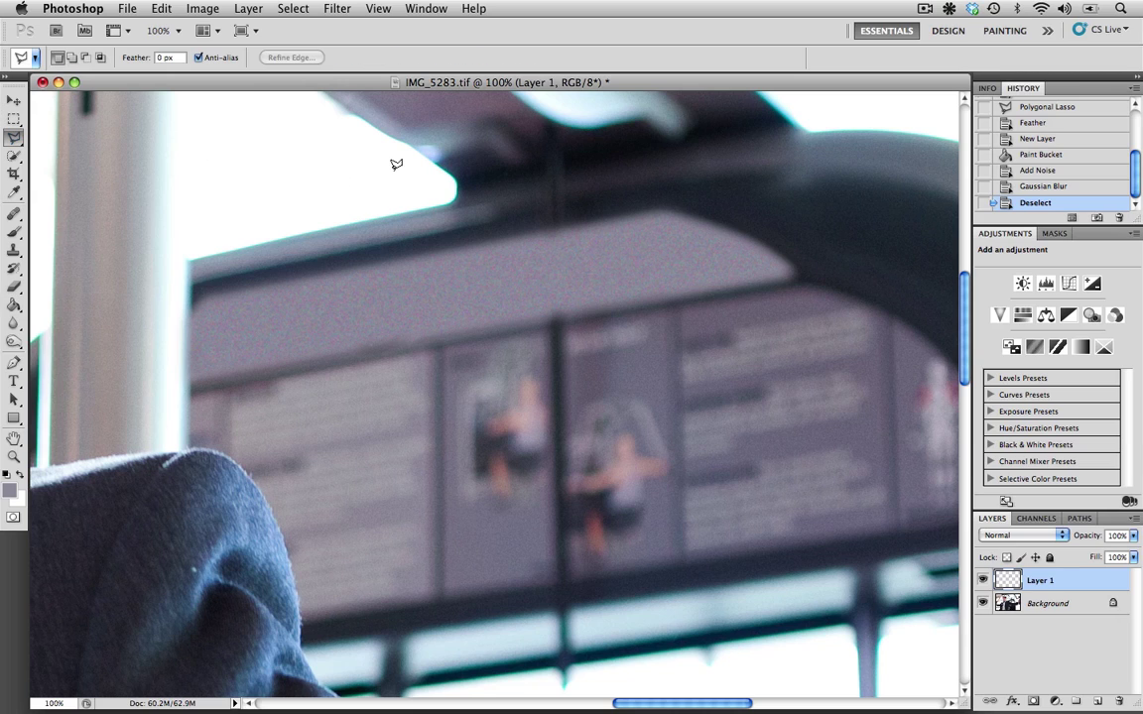
click(551, 202)
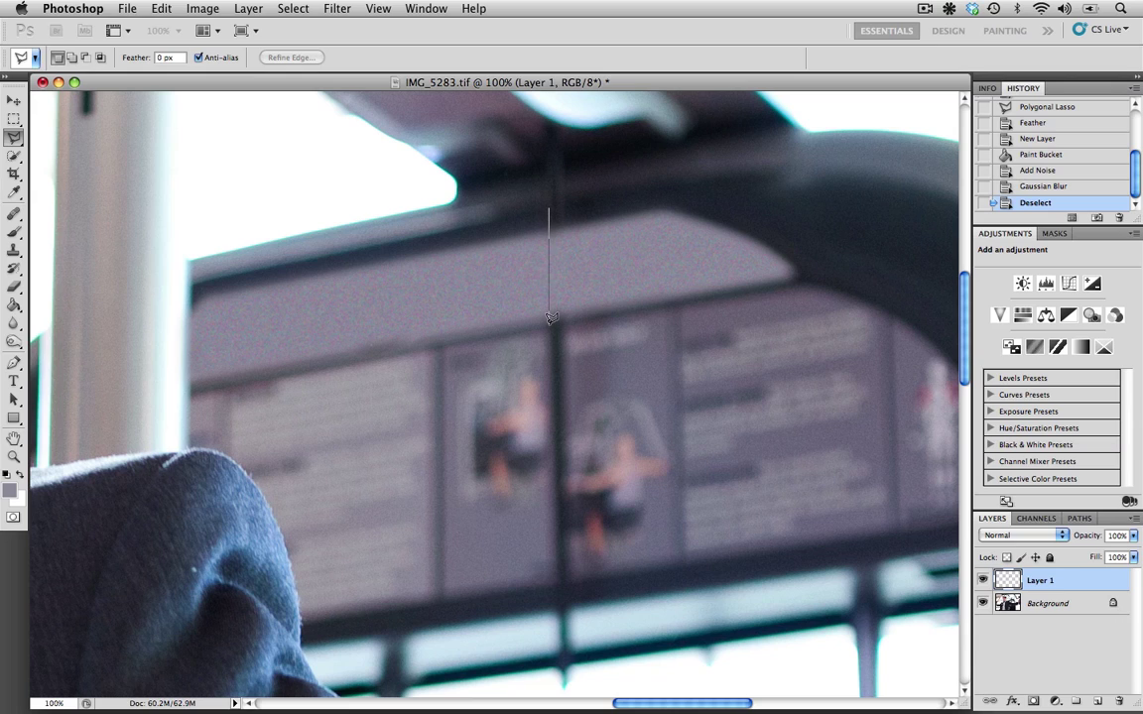
click(547, 332)
click(563, 332)
click(552, 204)
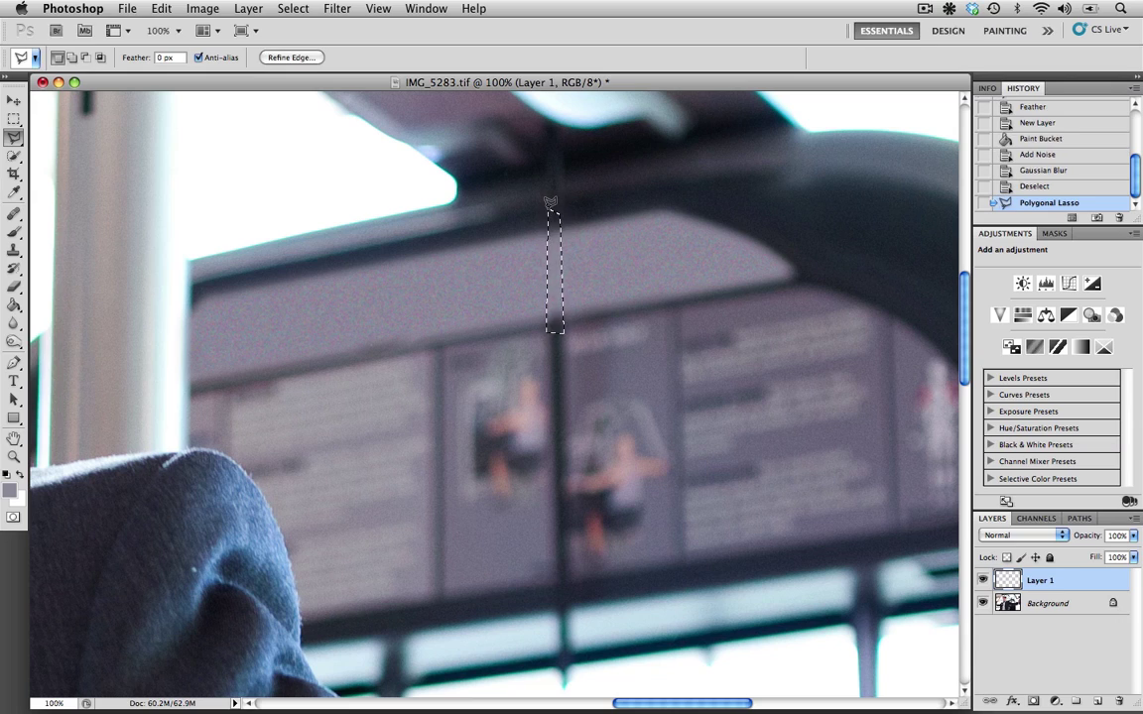
Feather the narrow cable selection by 6 pixels
click(279, 8)
mouse_move(305, 208)
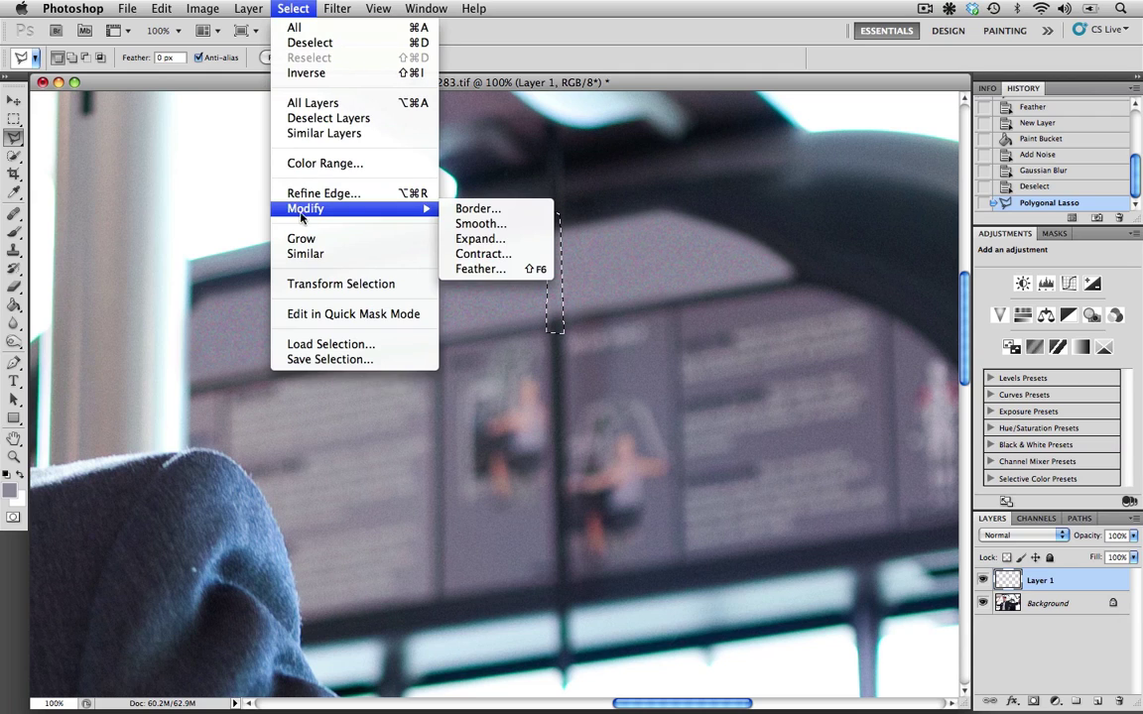
click(475, 270)
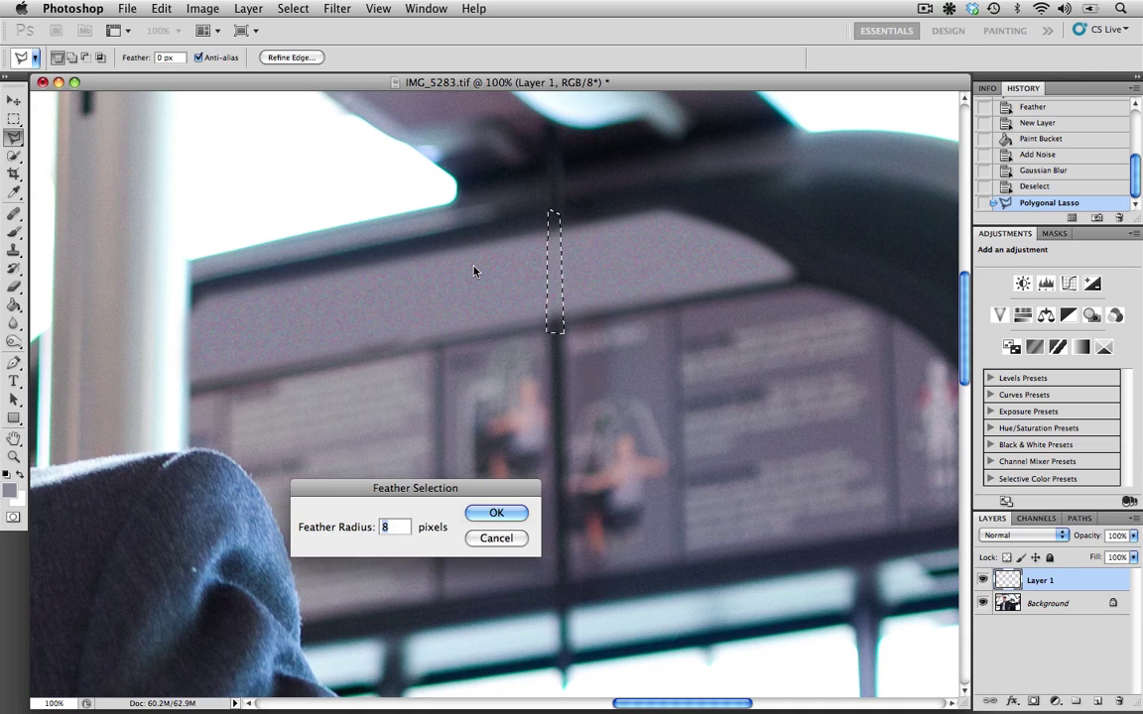
text(6)
key(Return)
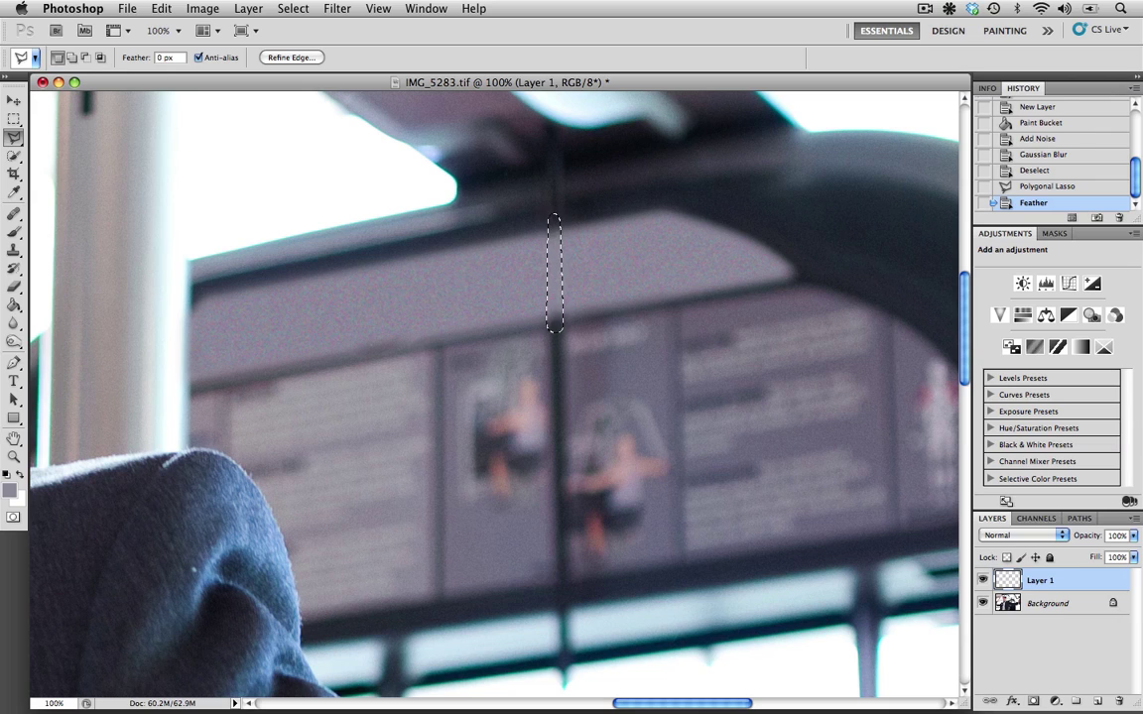
Clear the selected strip of Layer 1 twice to uncover the cable, and drop the selection
key(Delete)
key(Delete)
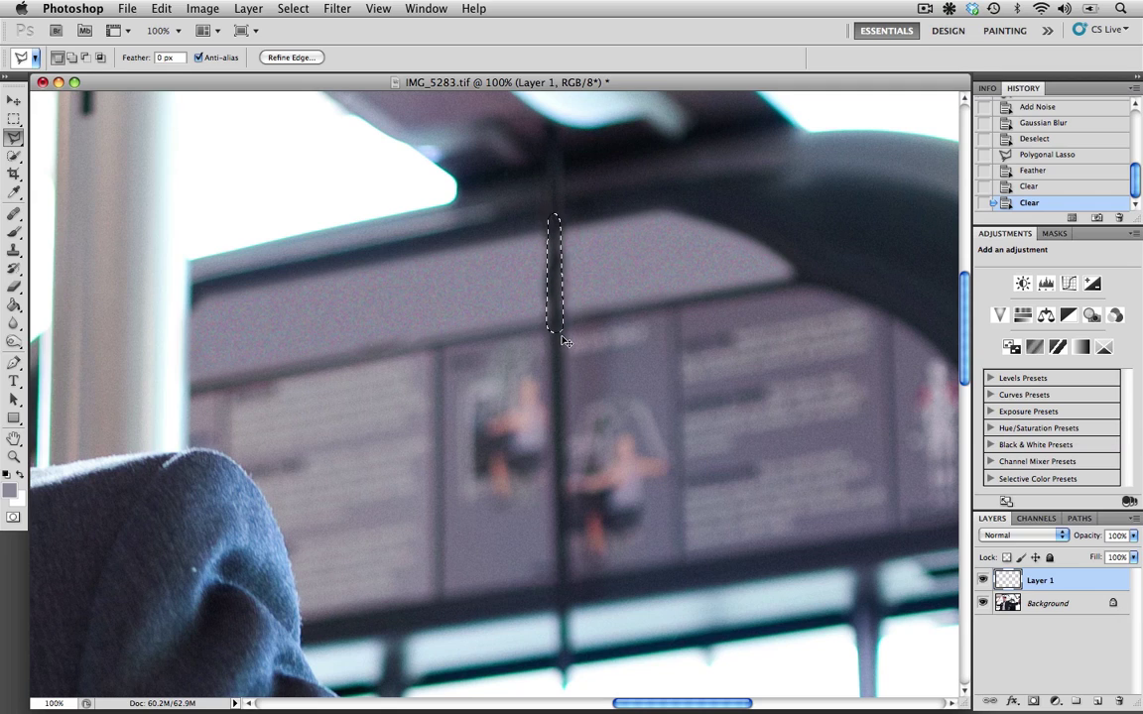
key(super+d)
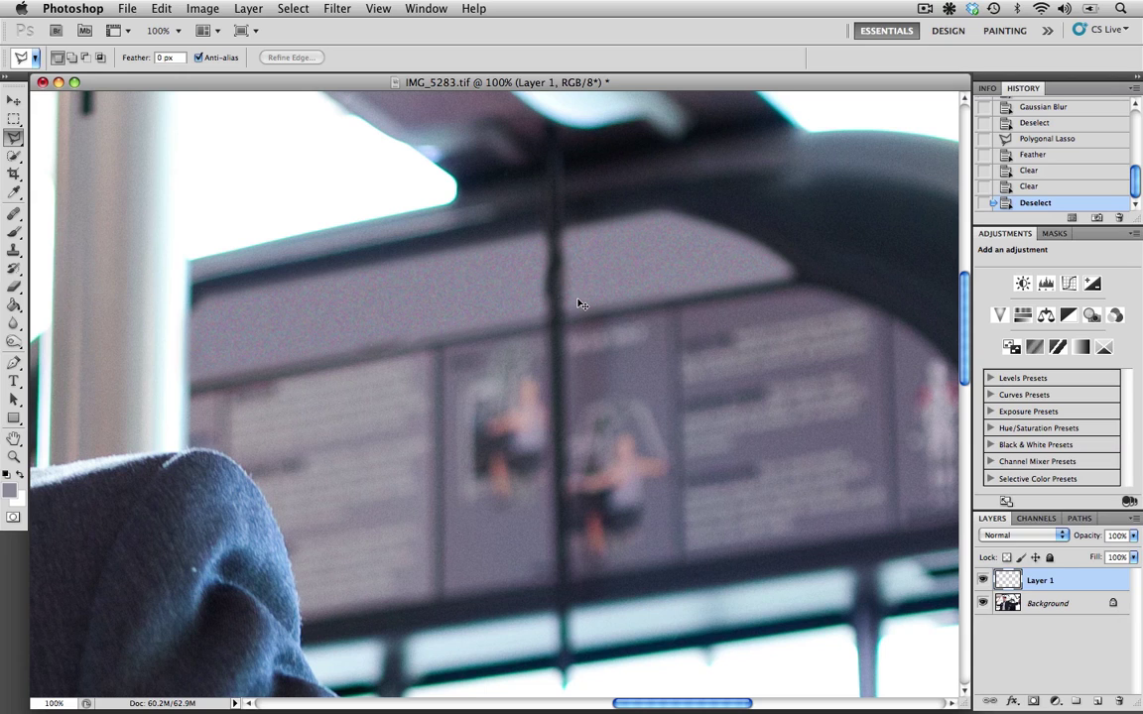
Compare the whole photo with Layer 1 hidden and shown, and flatten the image
key(super+0)
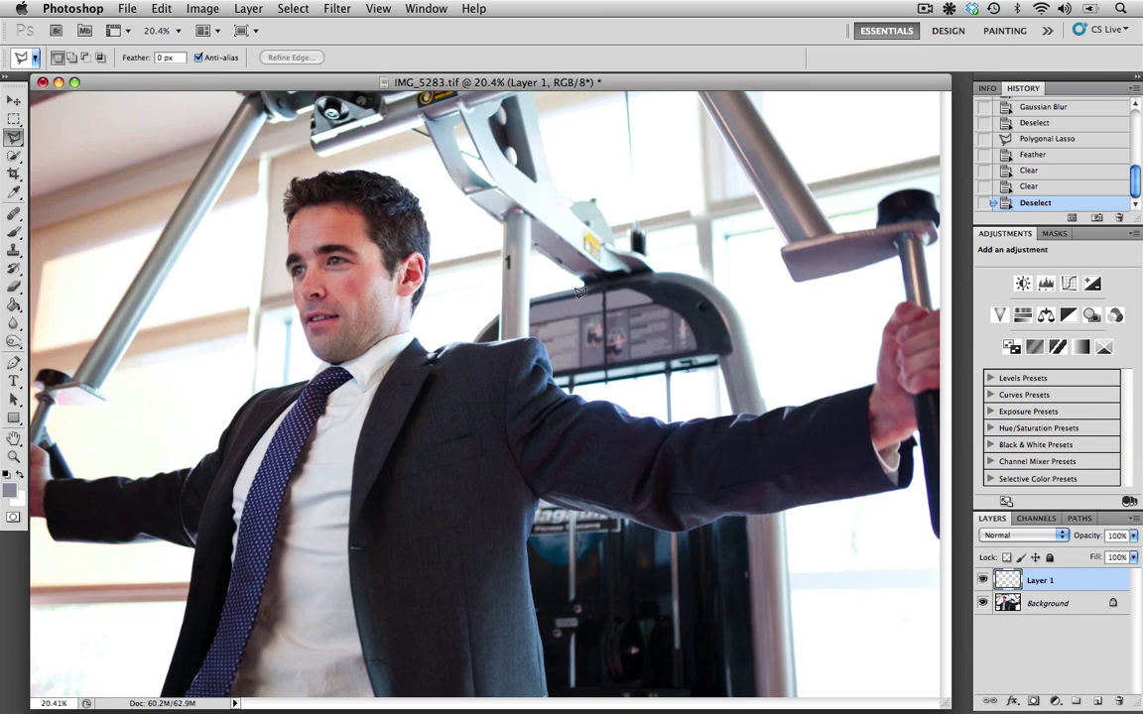
click(983, 582)
click(983, 582)
click(1137, 518)
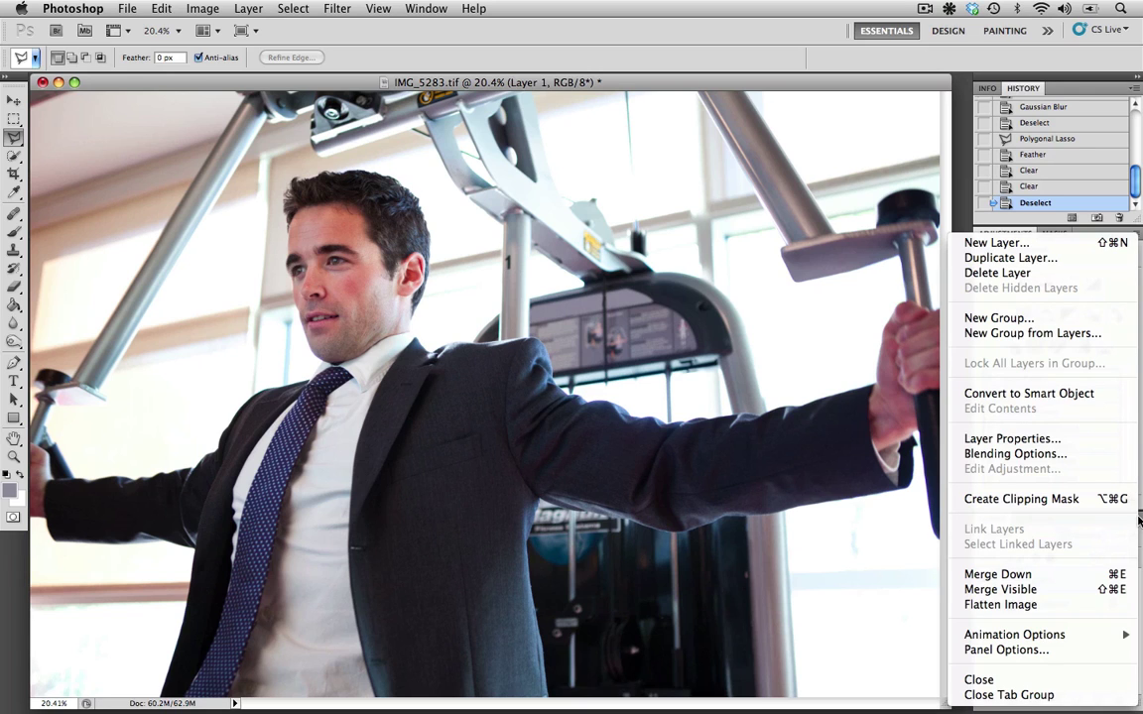
click(1071, 606)
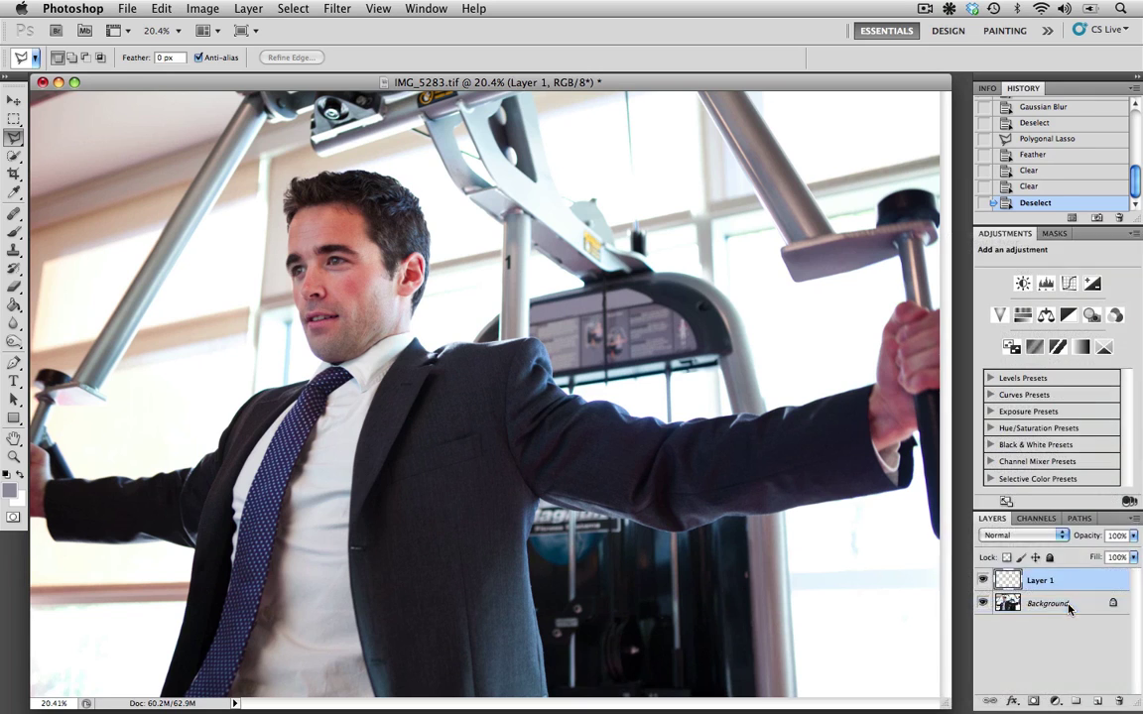